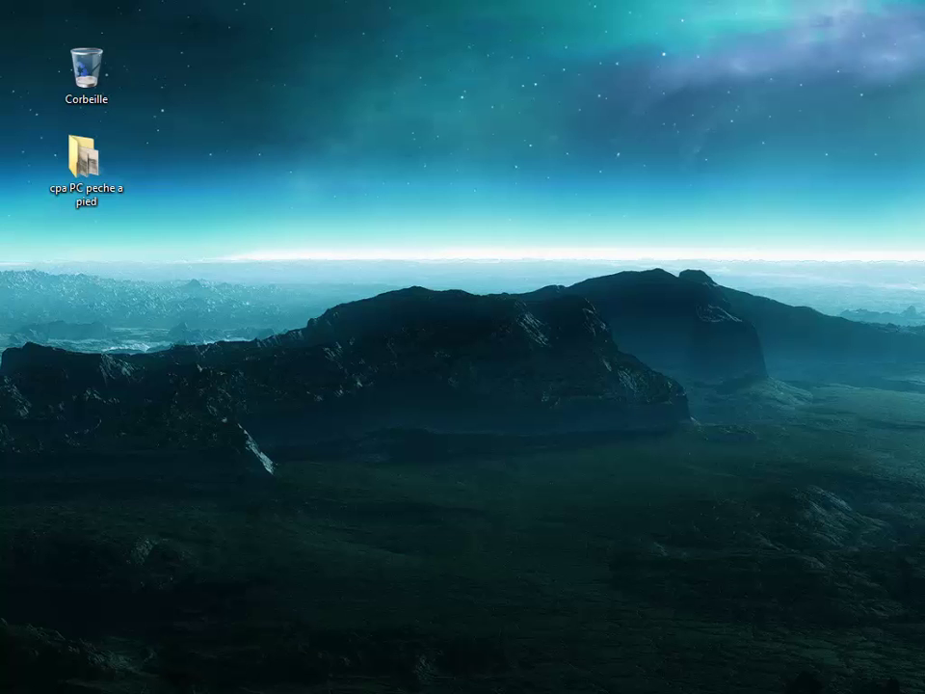
Step: Open the "cpa PC peche a pied" folder on the desktop and view the RB 47 oyster-fishing postcard image
double_click(80, 161)
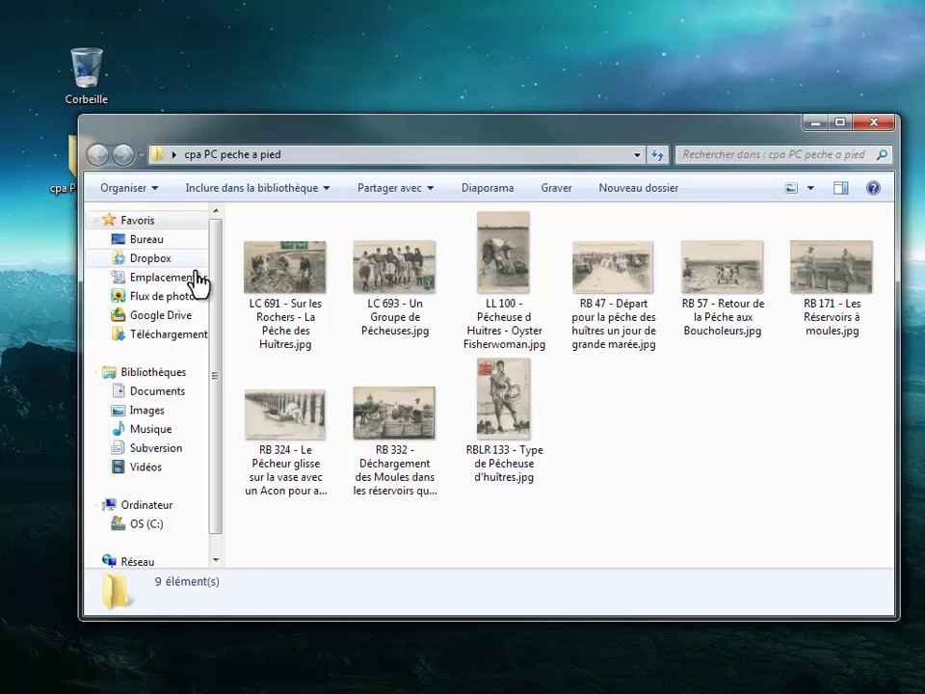
double_click(590, 281)
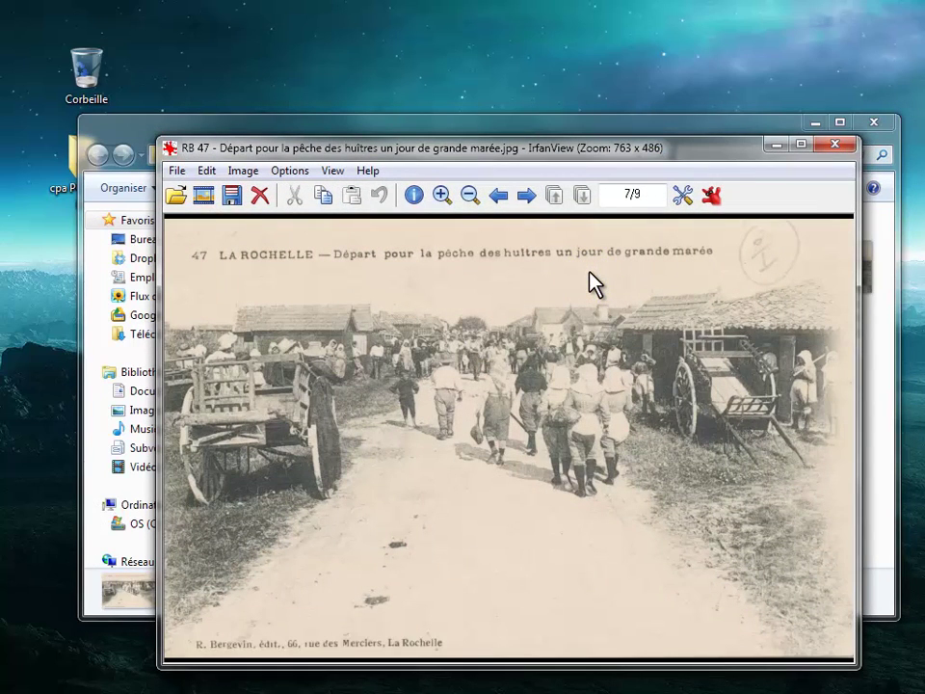
left_click(842, 148)
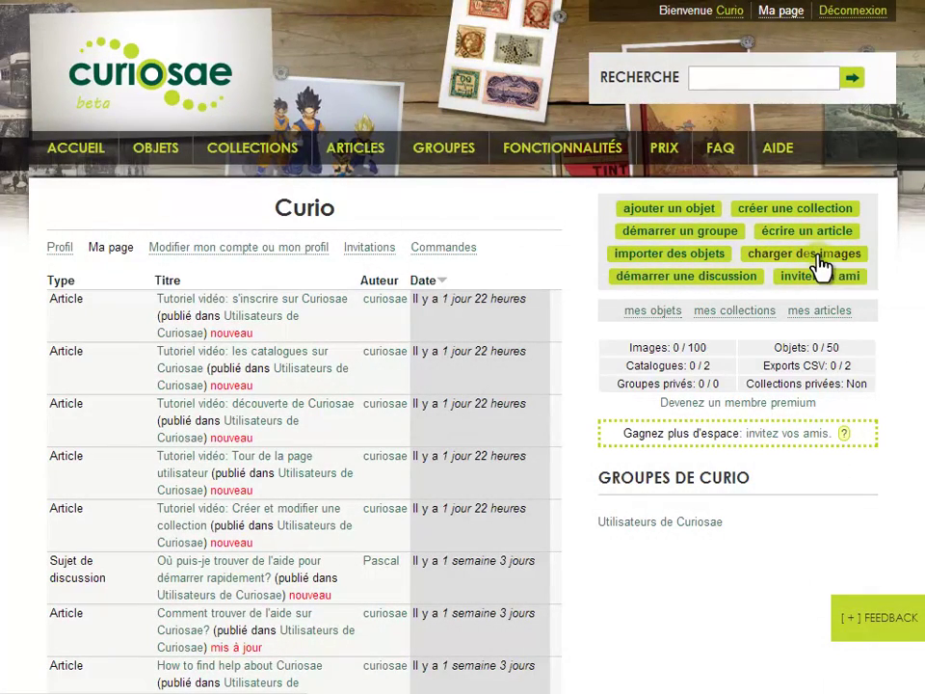
Step: Start an image import titled "Cartes postales pêche", enable creating new objects from unknown images, and open the image file chooser
left_click(817, 260)
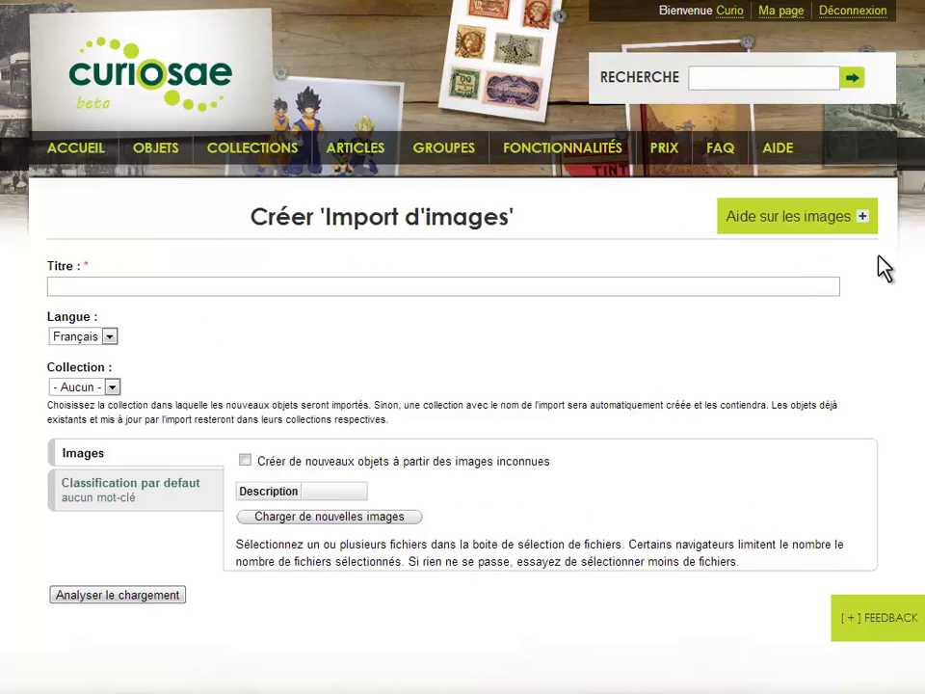
scroll(168, 181, "down", 2)
left_click(167, 181)
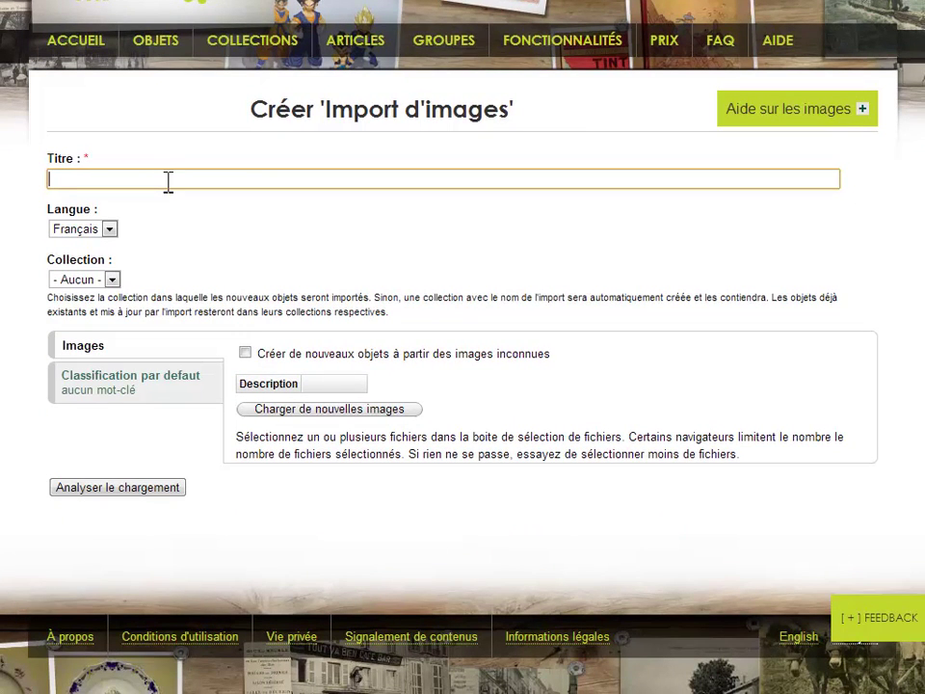
type("C")
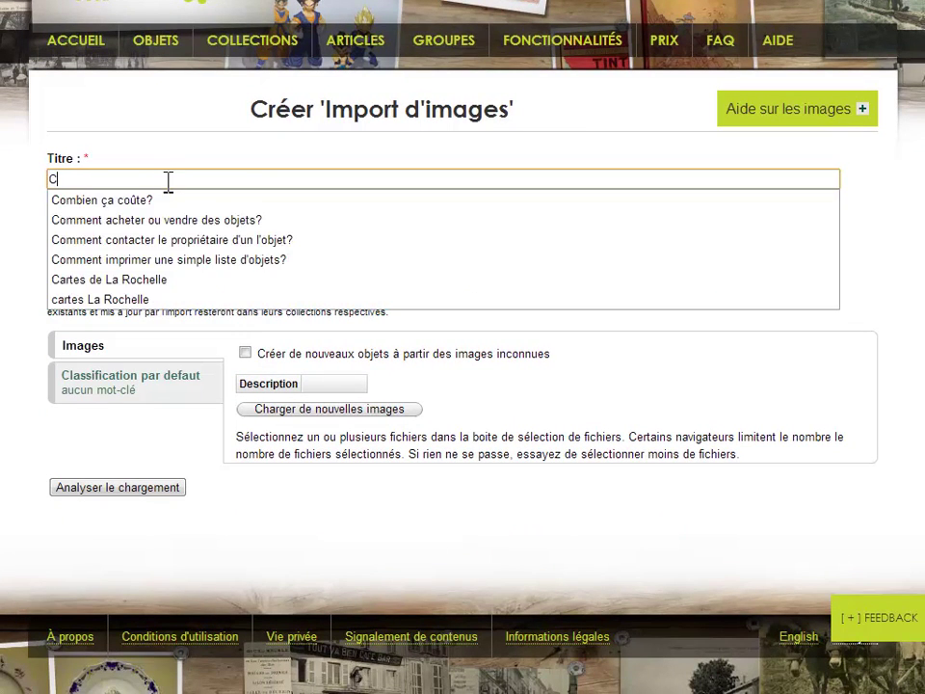
type("artes posta")
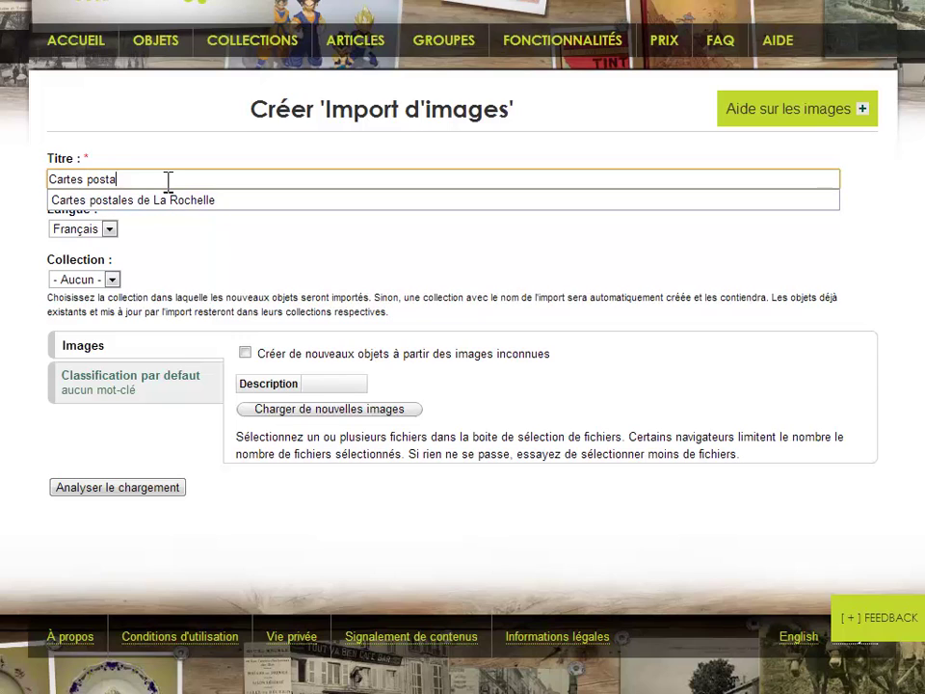
type("les p")
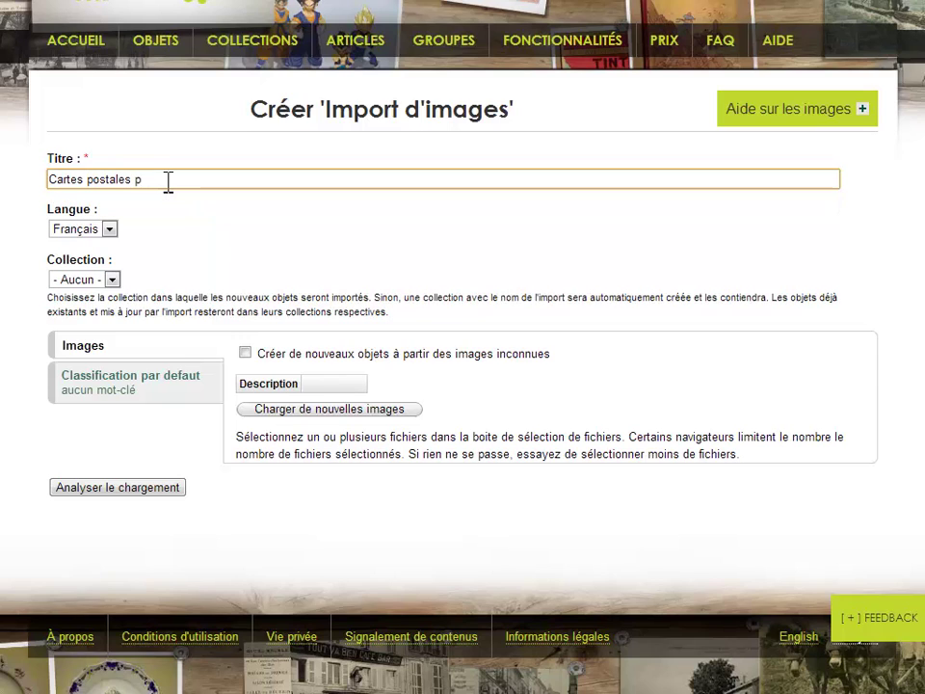
type("êche")
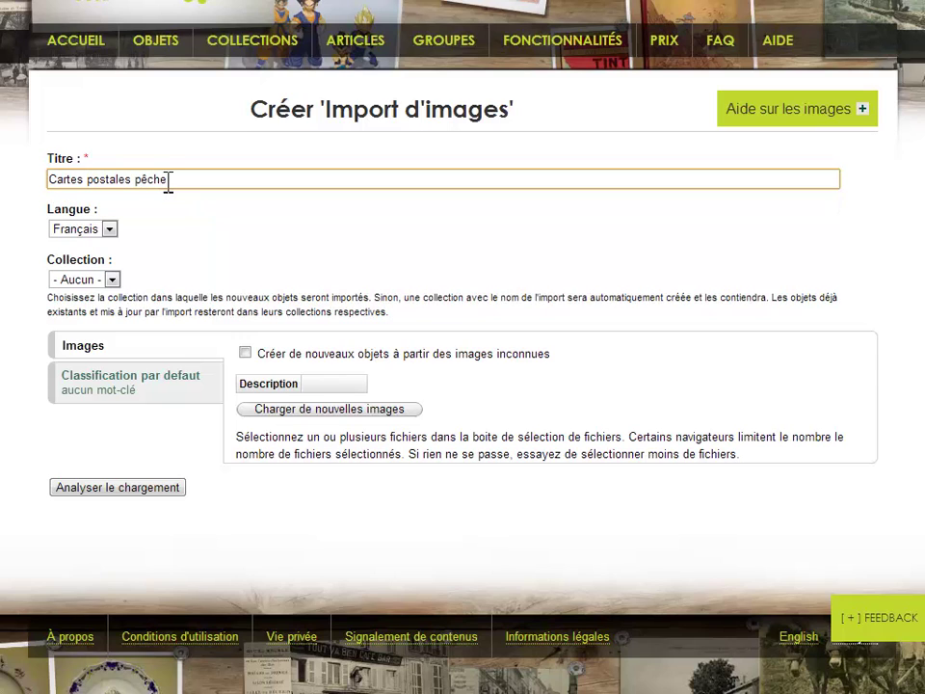
left_click(244, 353)
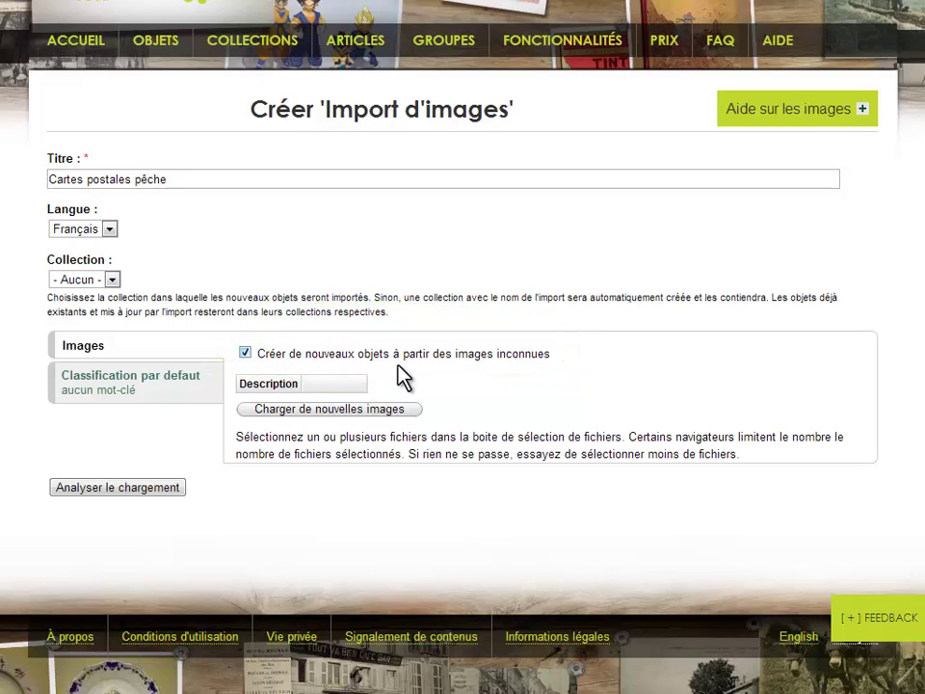
left_click(318, 421)
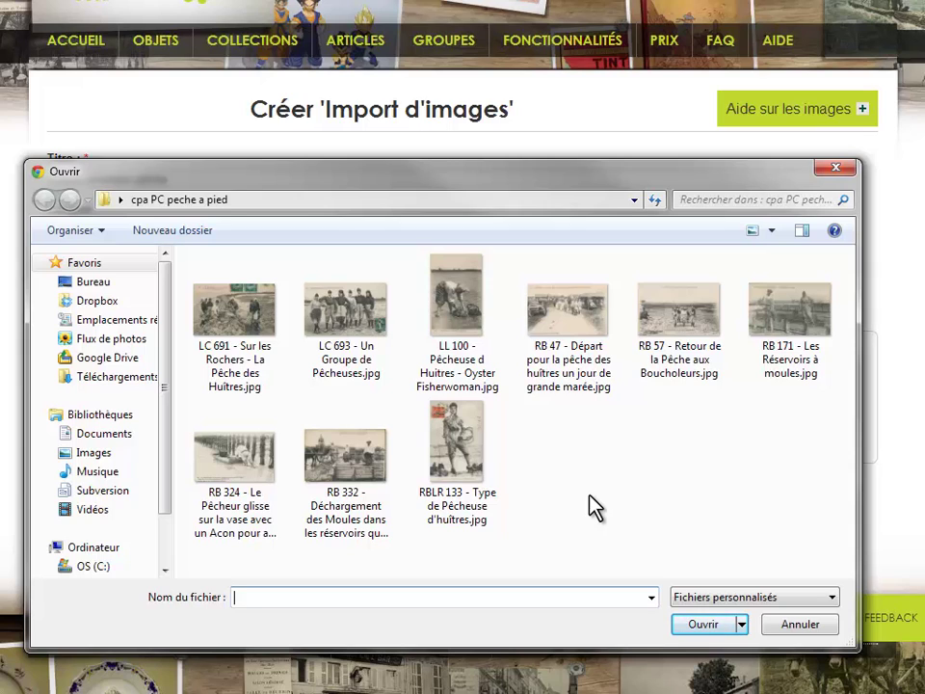
left_click(249, 336)
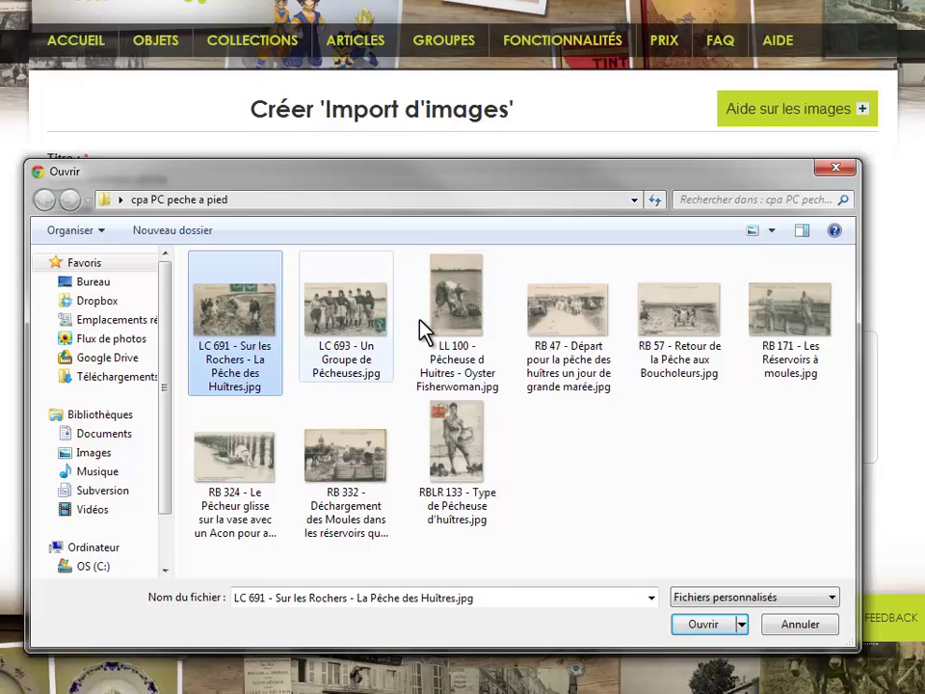
left_click(454, 322, "ctrl")
left_click(679, 332, "ctrl")
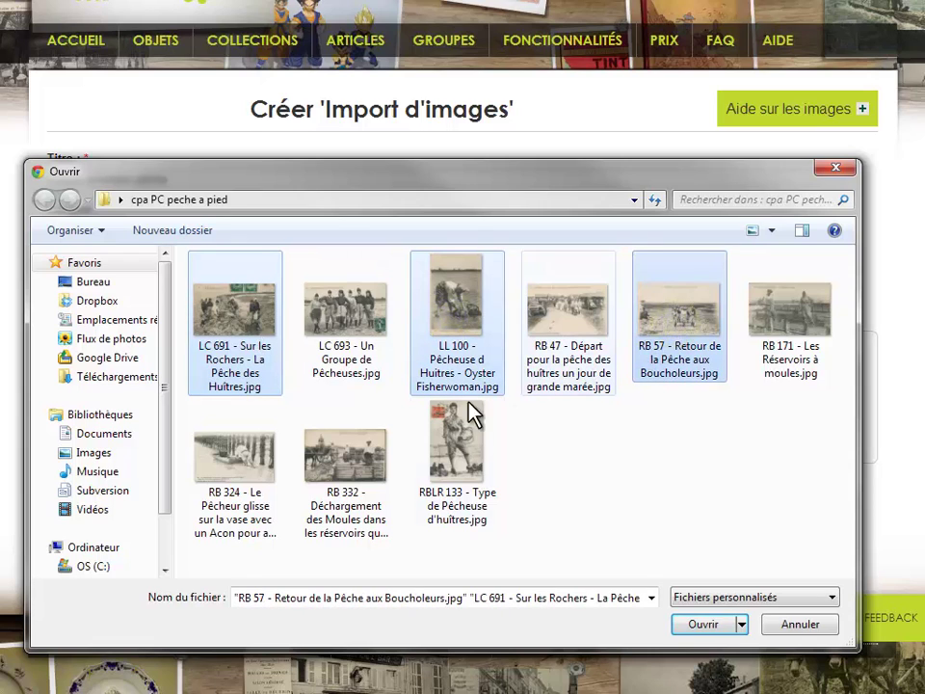
left_click(326, 441, "ctrl")
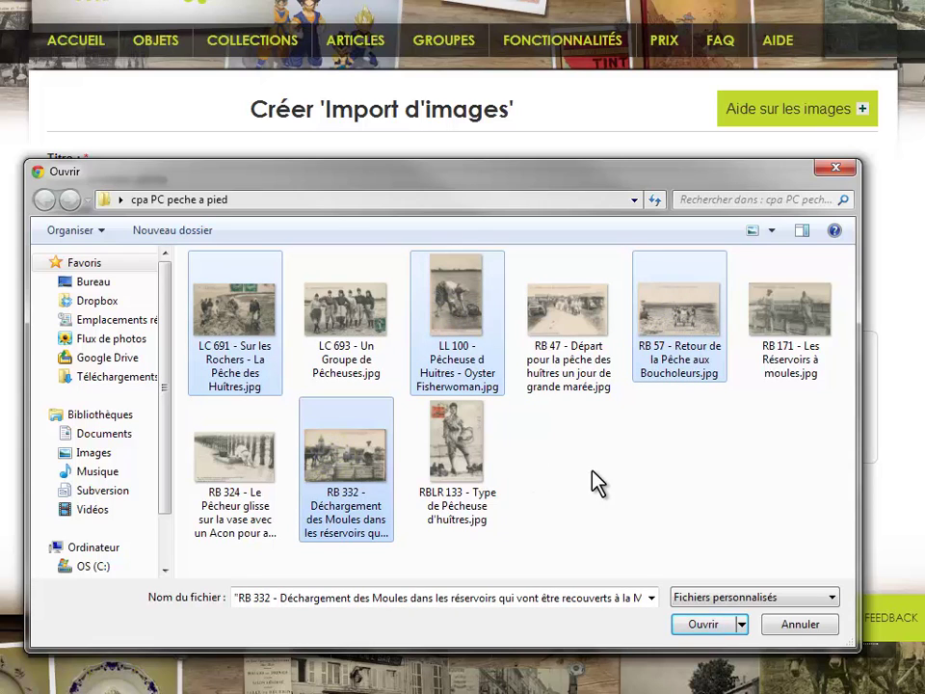
Step: Upload all the images in the "cpa PC peche a pied" folder to the import
key("ctrl+a")
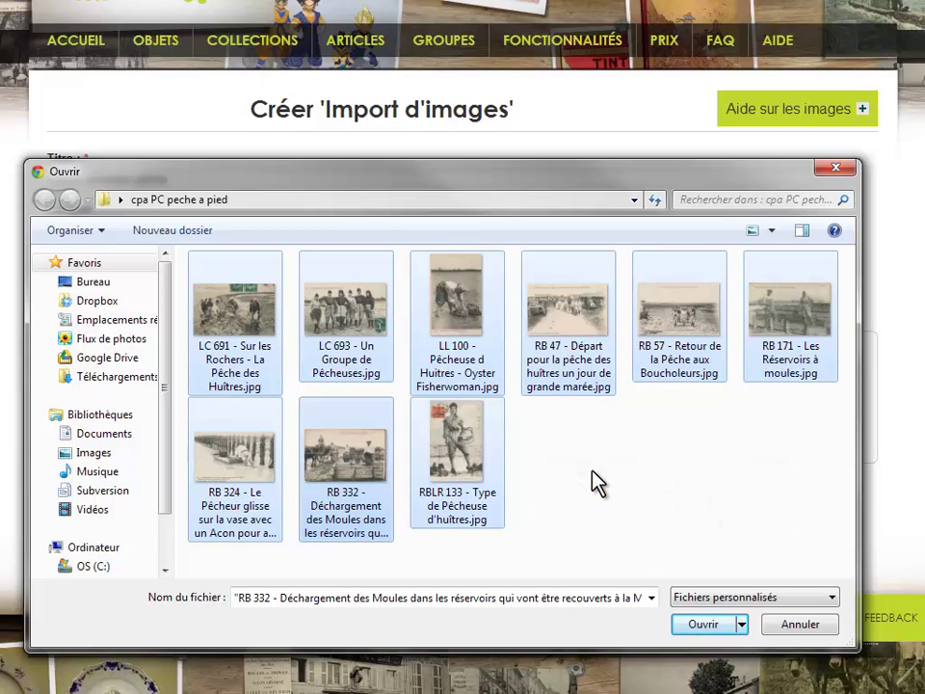
left_click(699, 626)
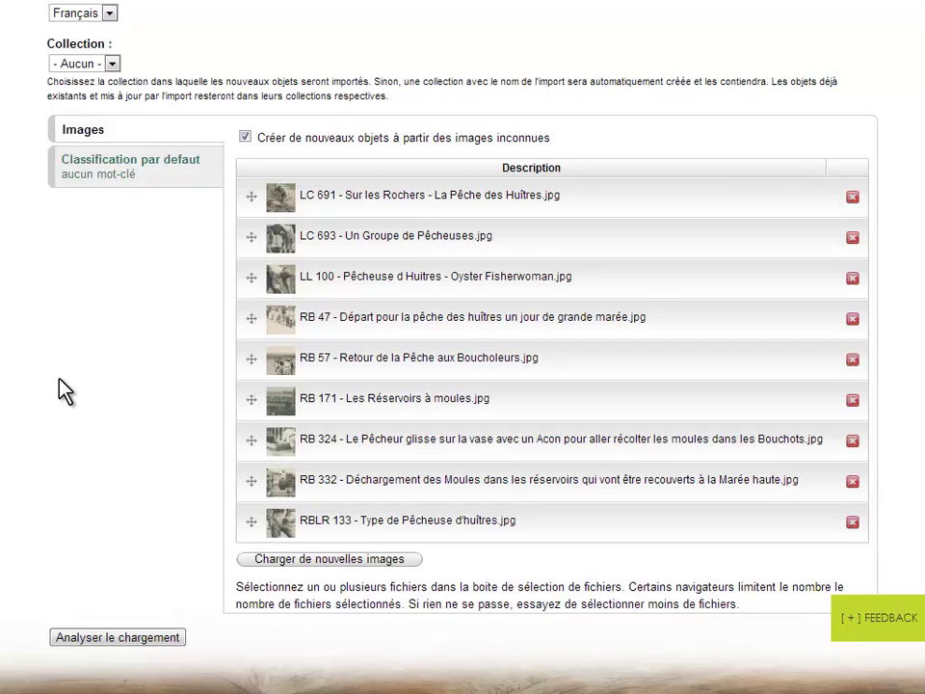
Step: Set the default classification's object type to "Carte postale ancienne"
left_click(86, 176)
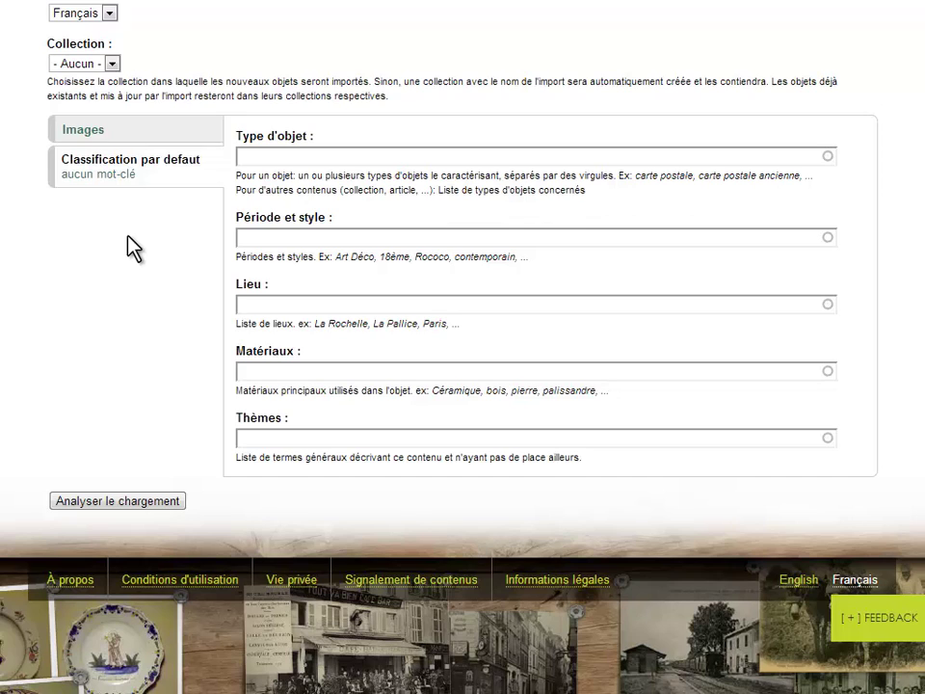
left_click(257, 156)
type("cart")
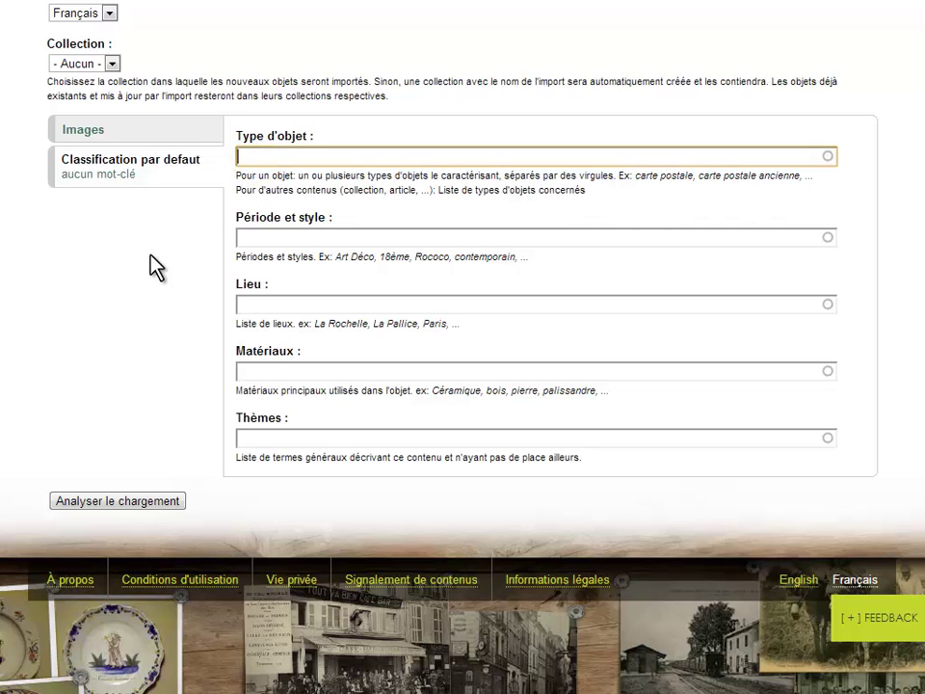
type("e")
key("Down")
key("Down")
key("Down")
key("Down")
key("Down")
key("Return")
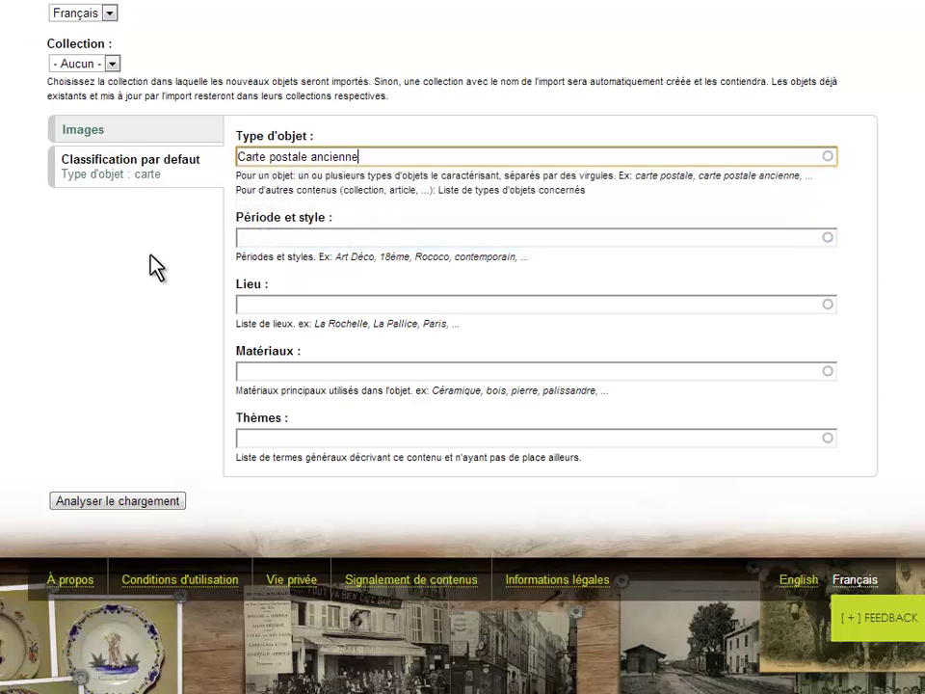
Step: Set the default place to "La Rochelle" and the themes to "conchyliculture, pêche et élevage coquillages"
left_click(264, 303)
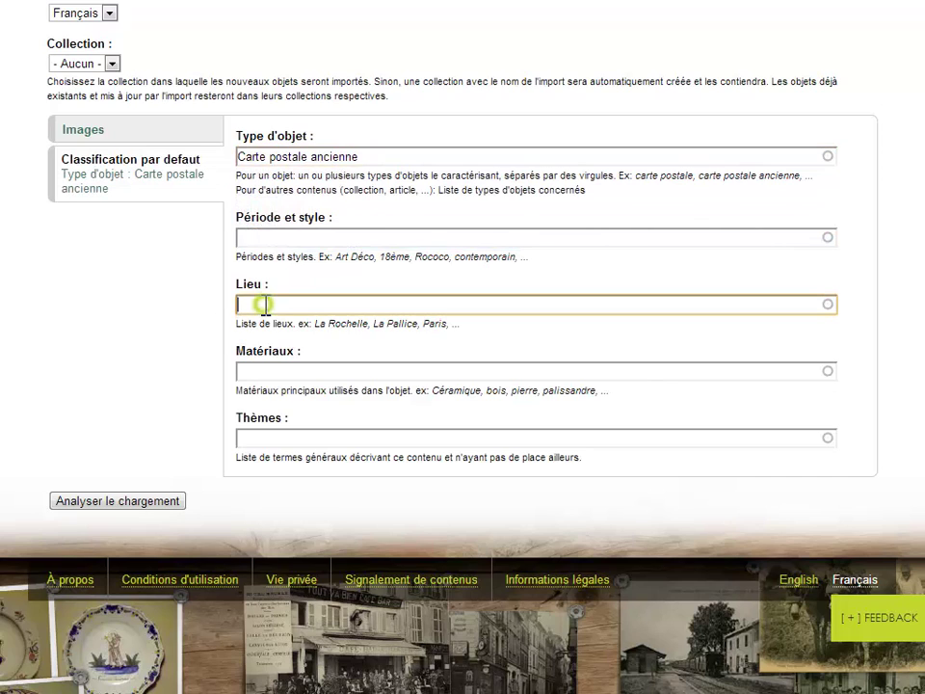
type("La Rochelle")
left_click(259, 439)
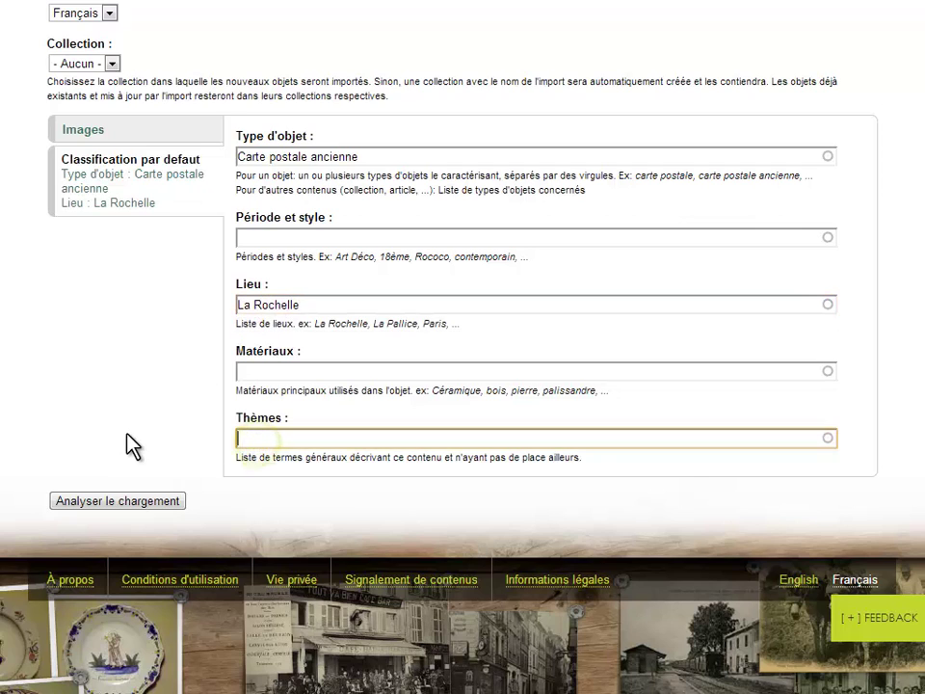
type("conch")
key("Return")
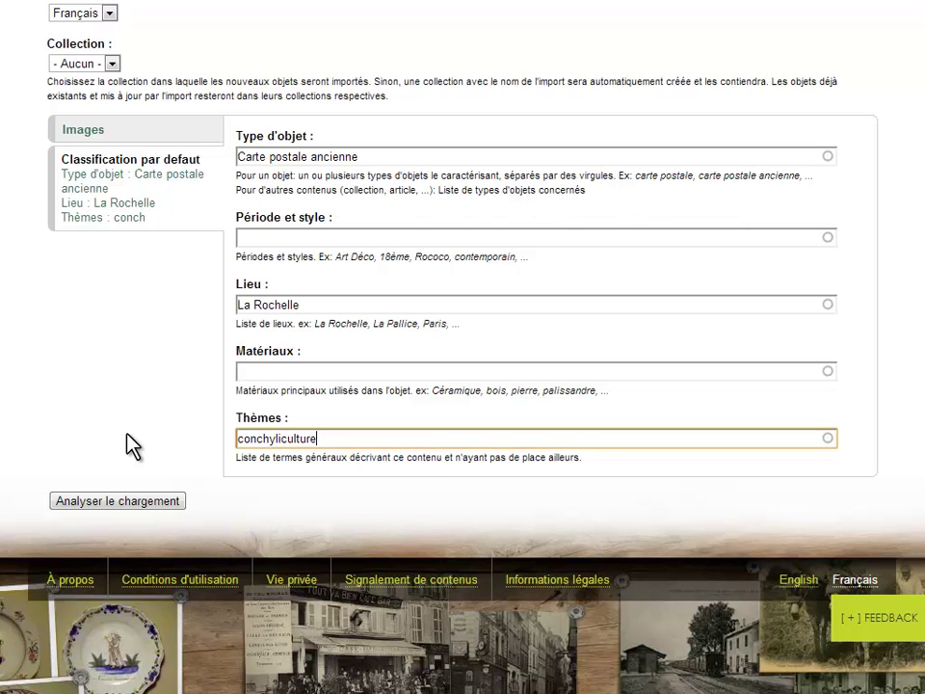
type(", pêche et")
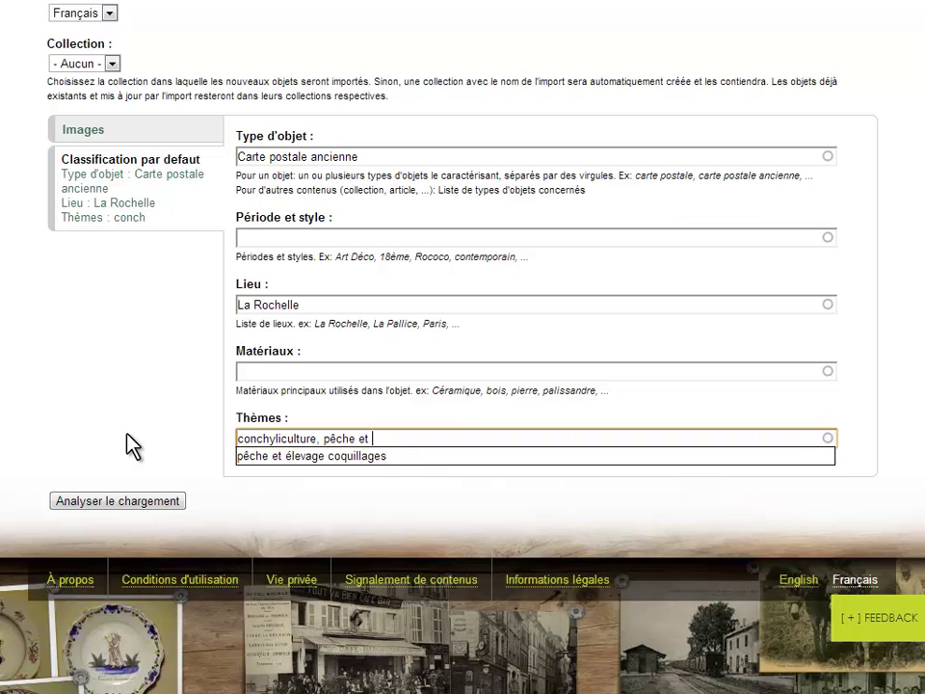
key("Down")
key("Return")
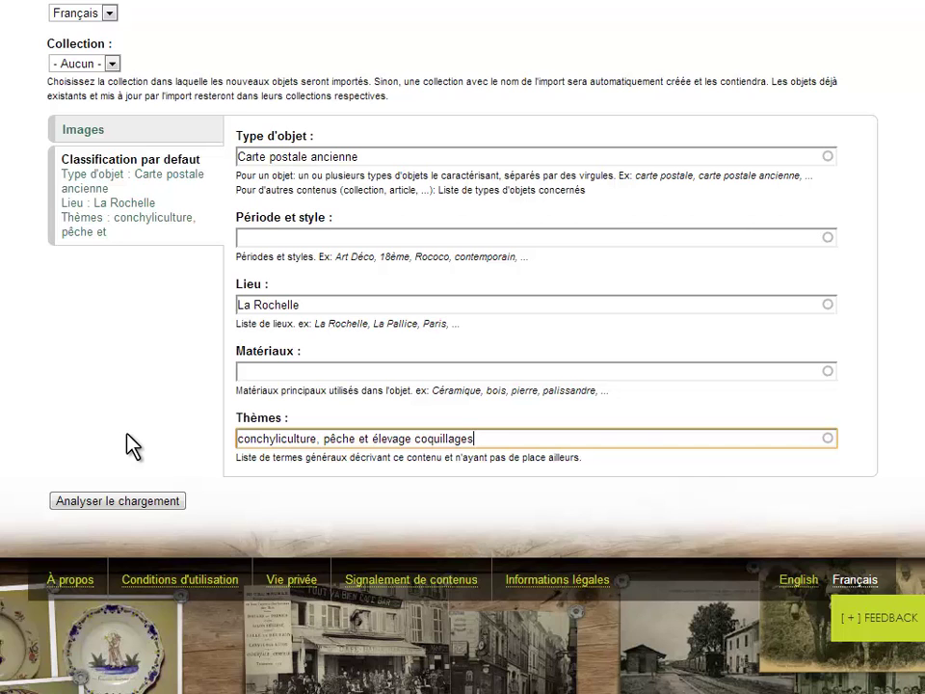
left_click(130, 445)
Step: Analyse the image import, check the preview report, and carry out the import
scroll(715, 152, "up", 1)
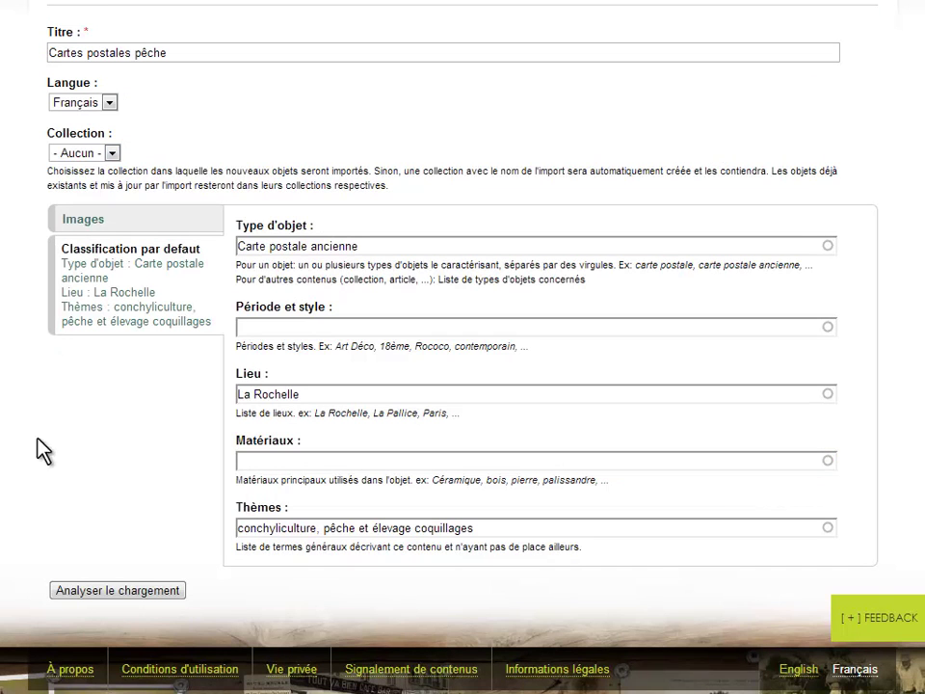
left_click(110, 587)
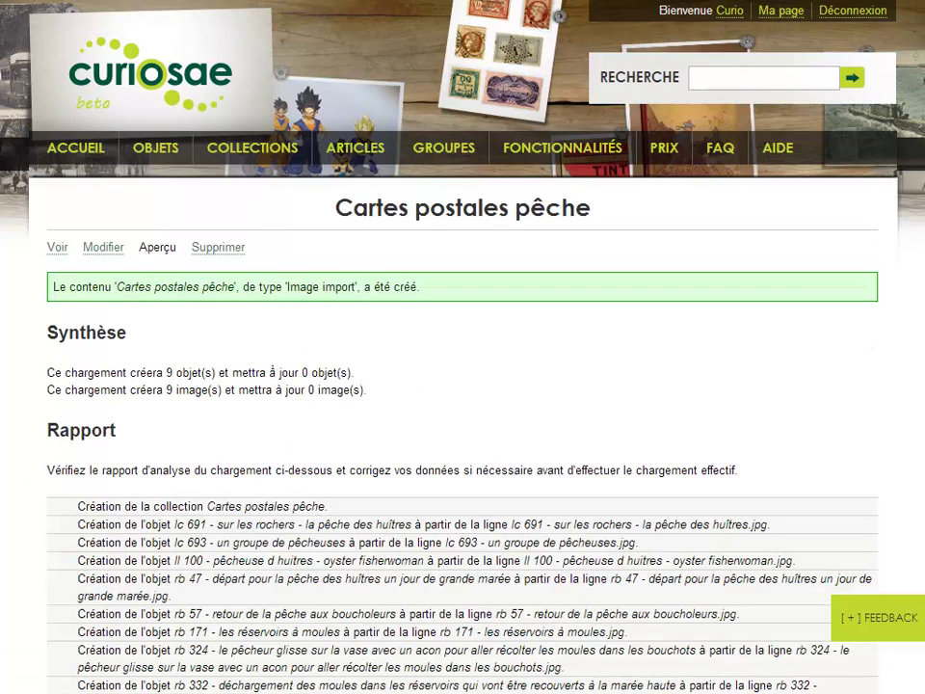
scroll(566, 172, "down", 3)
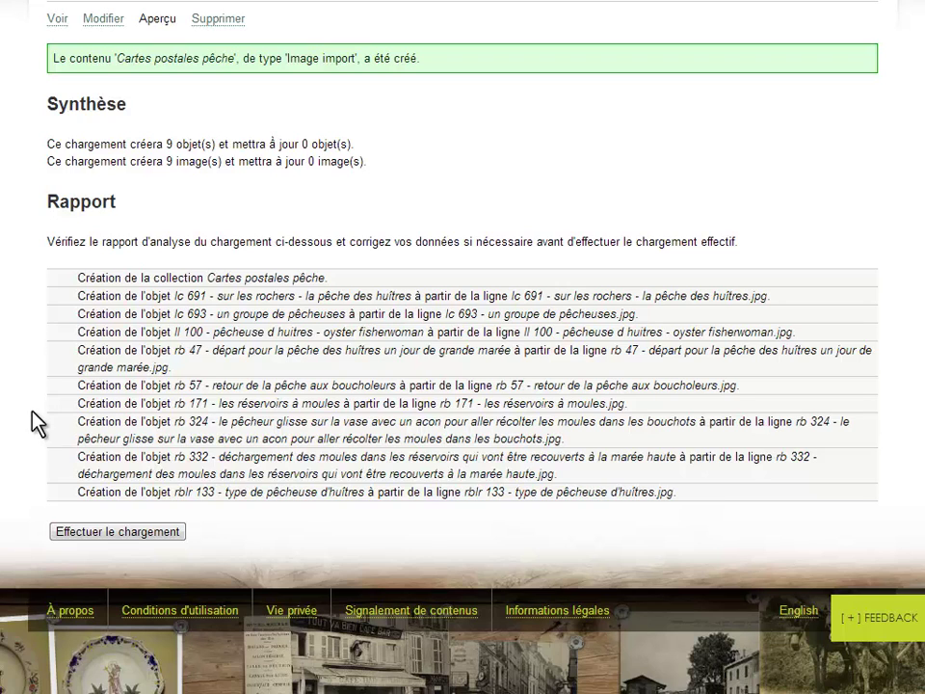
left_click(111, 536)
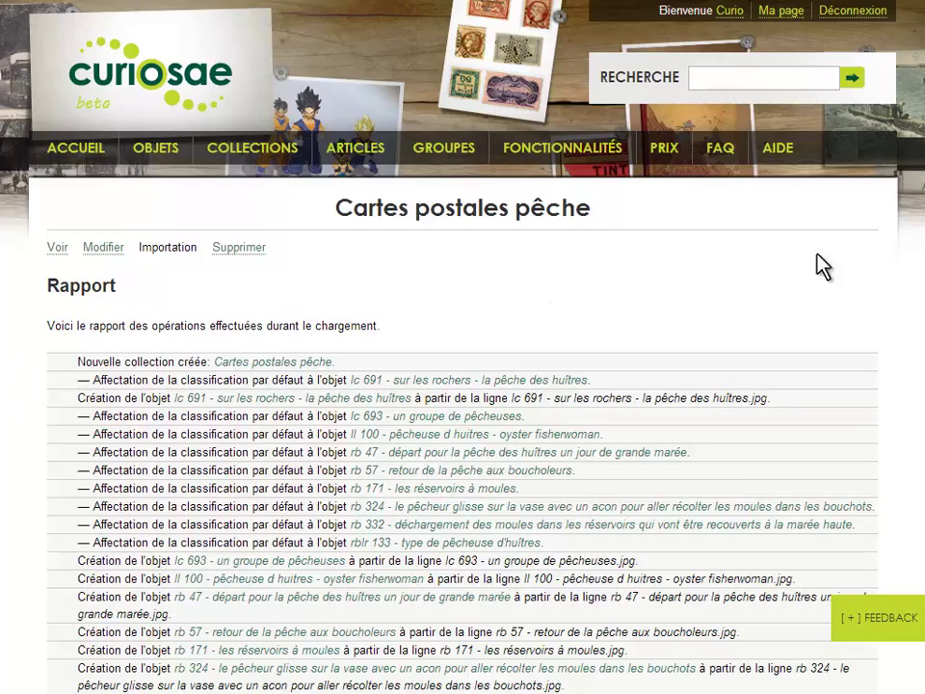
Step: Review the report of completed import operations down to its end and acknowledge it
scroll(922, 323, "down", 2)
scroll(922, 322, "down", 1)
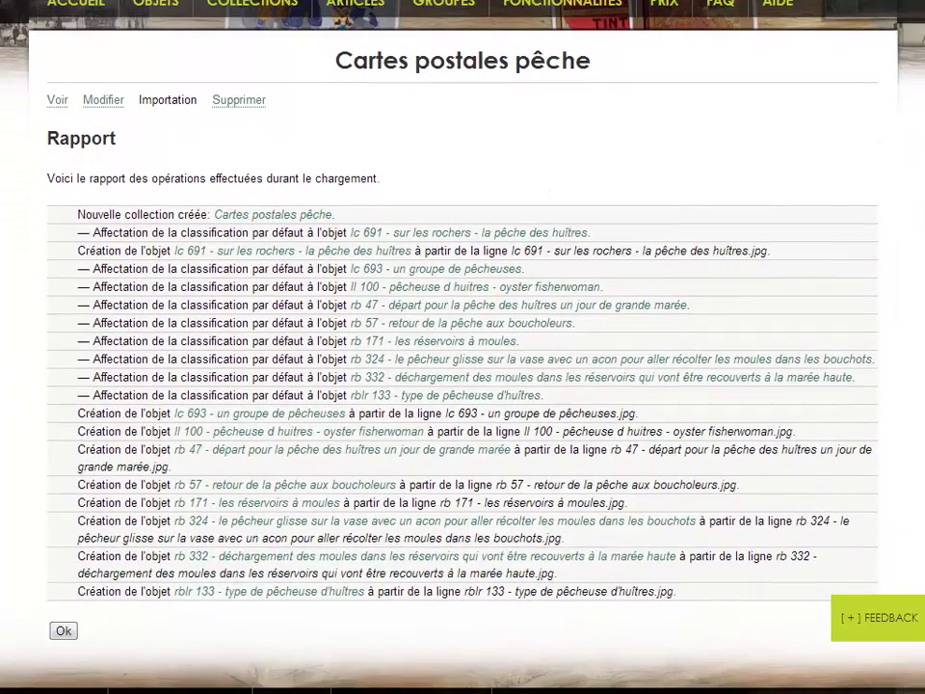
scroll(922, 323, "down", 1)
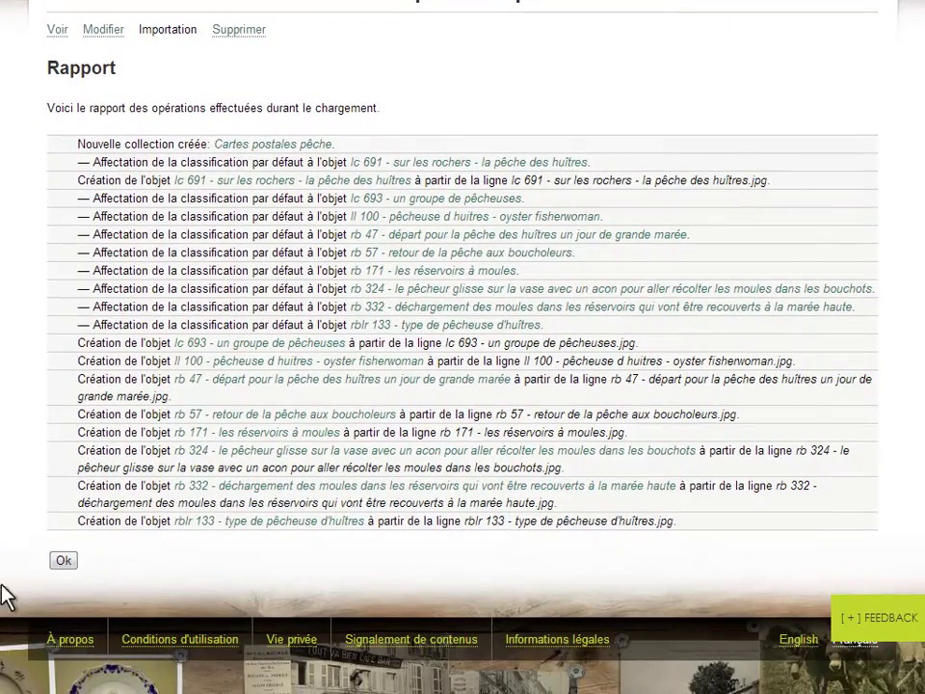
left_click(65, 561)
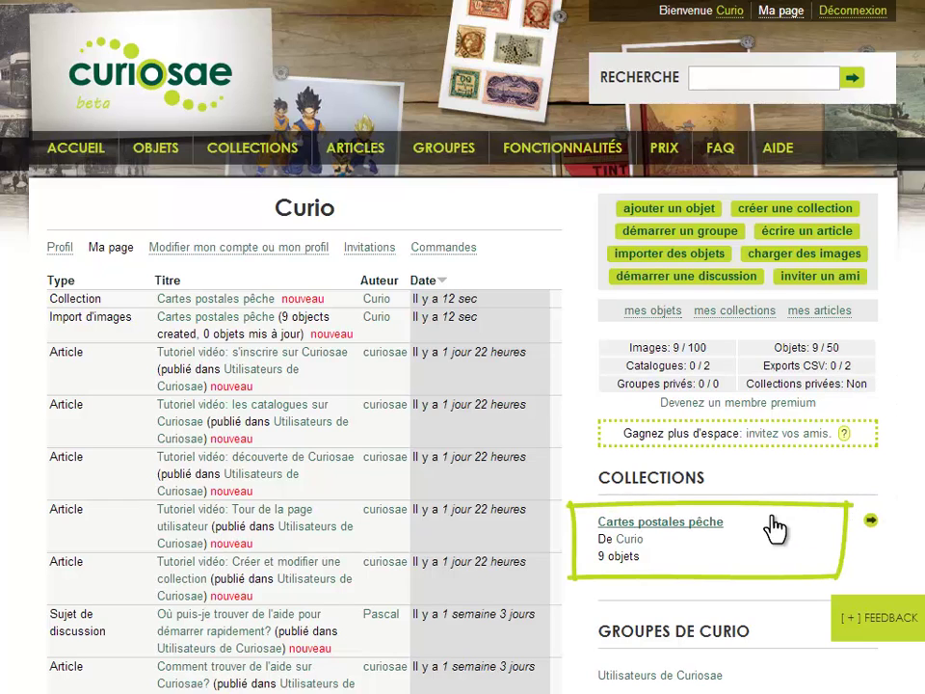
Step: Browse the "Cartes postales pêche" collection, open the rb 332 mussel-unloading postcard, and view its image enlarged
left_click(679, 522)
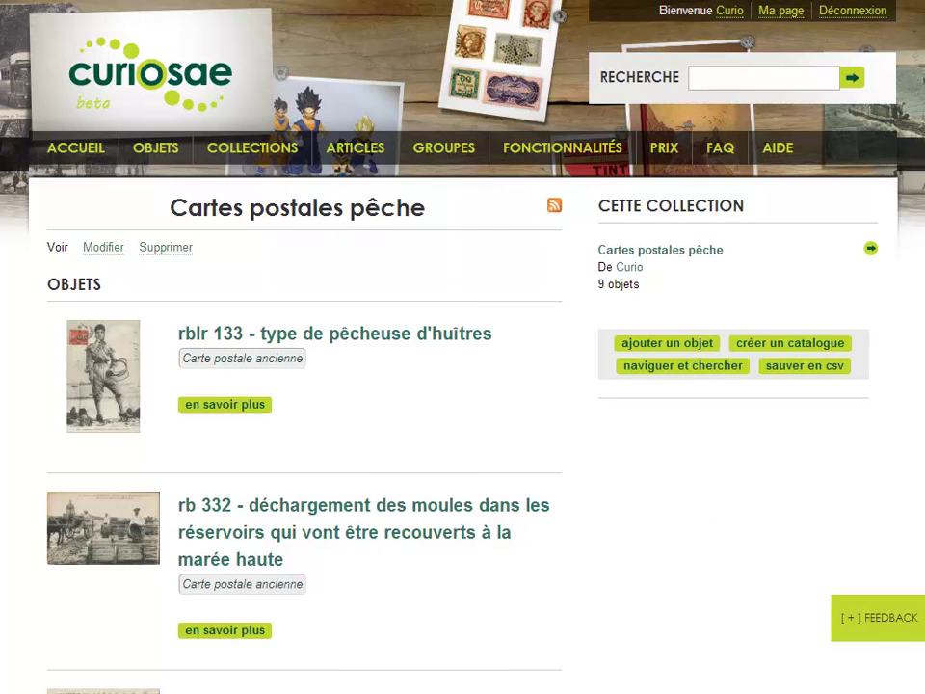
scroll(916, 289, "down", 5)
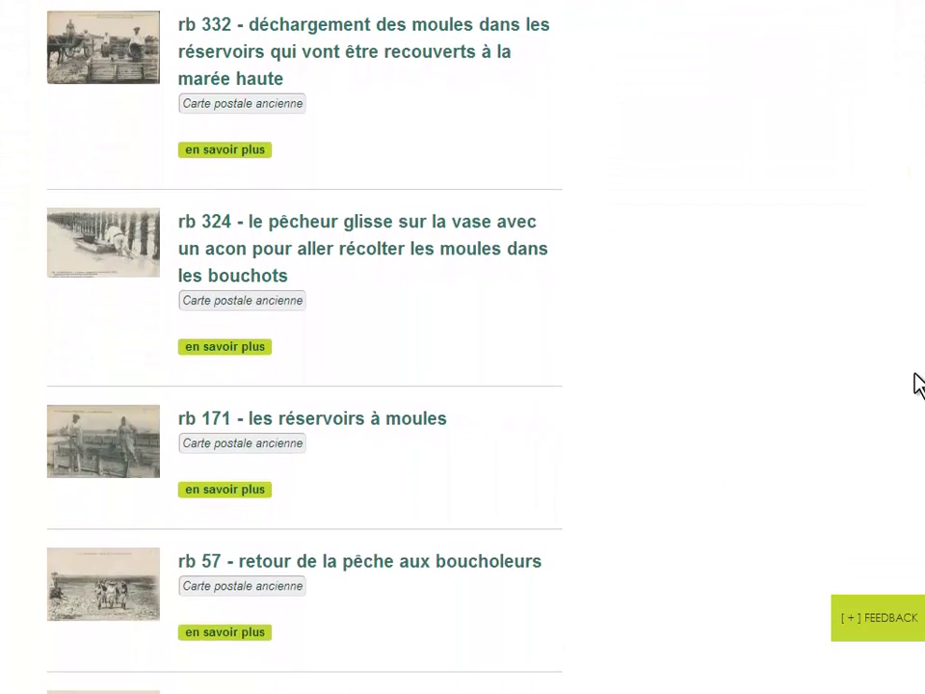
scroll(914, 397, "up", 3)
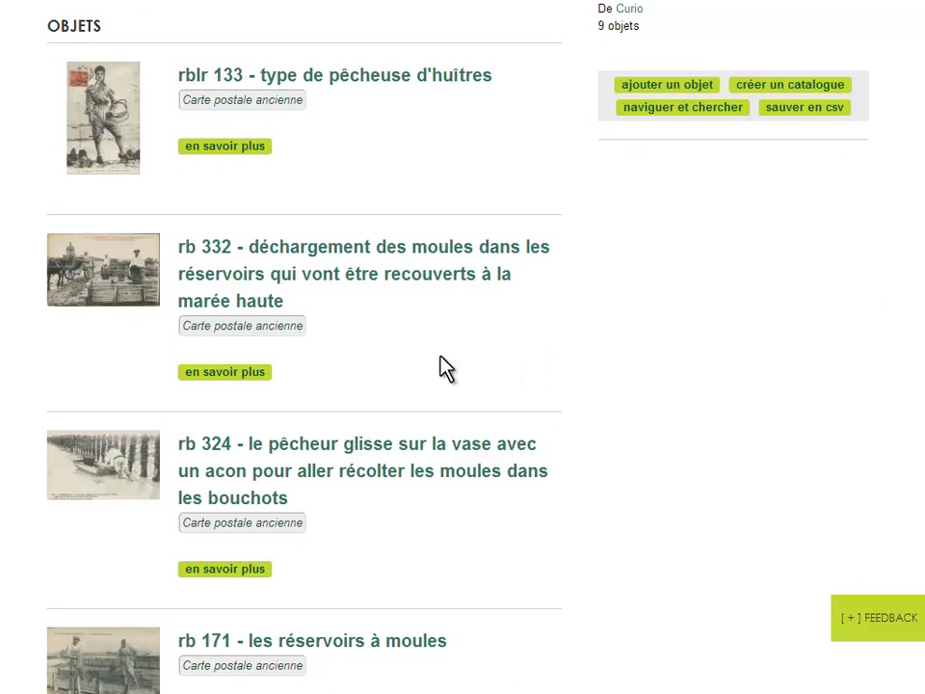
left_click(323, 246)
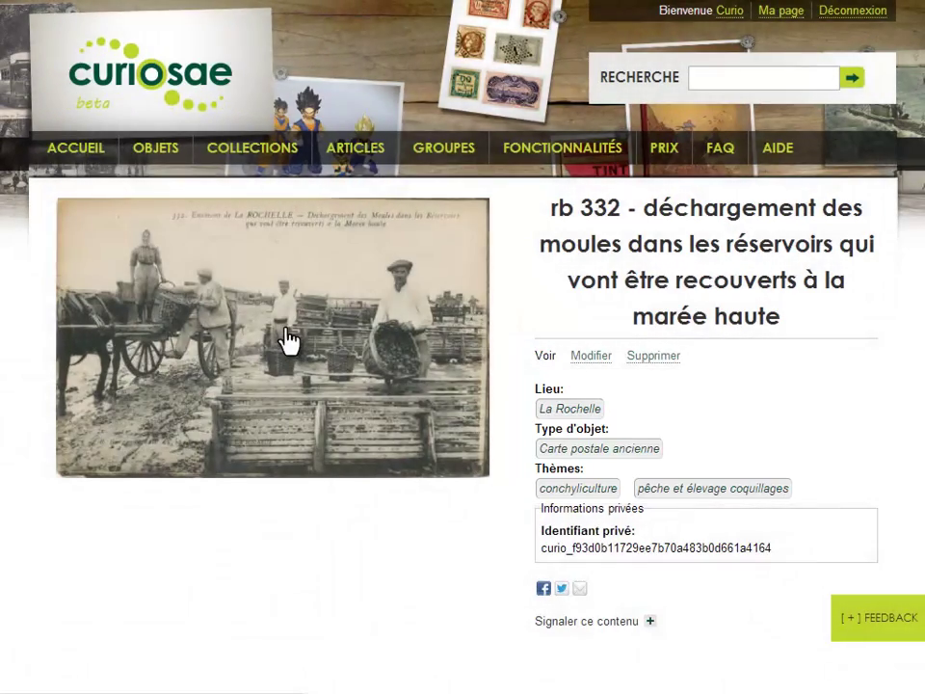
left_click(285, 330)
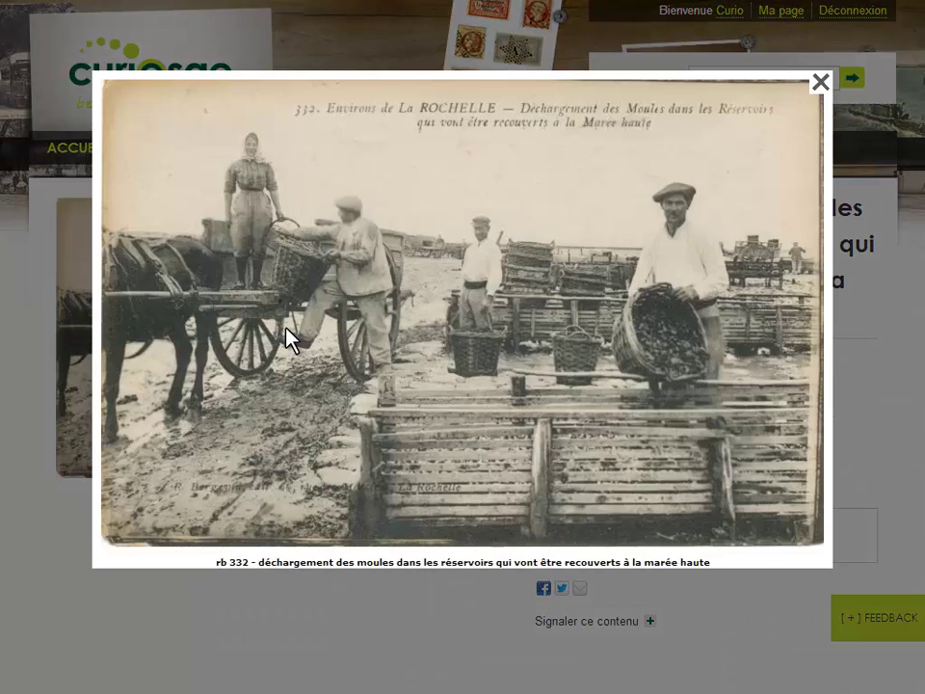
left_click(818, 87)
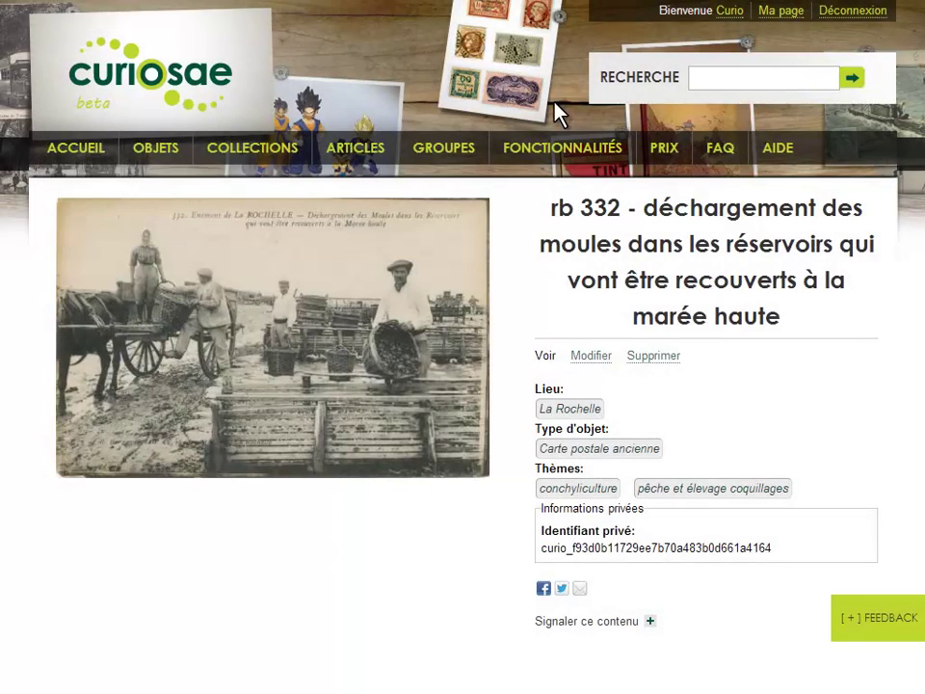